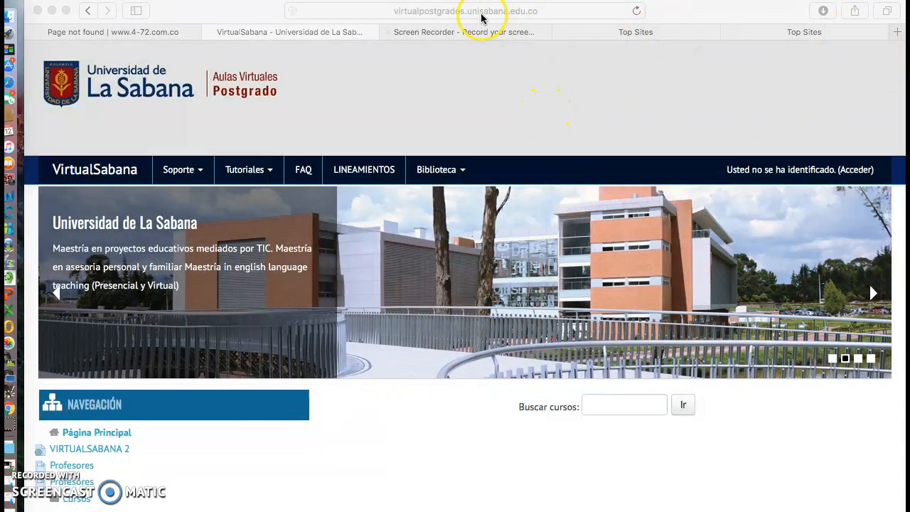
Load virtualpostgrados.unisabana.edu.co and go to the E-Portafolio (Mahara) from its home page
left_click(481, 11)
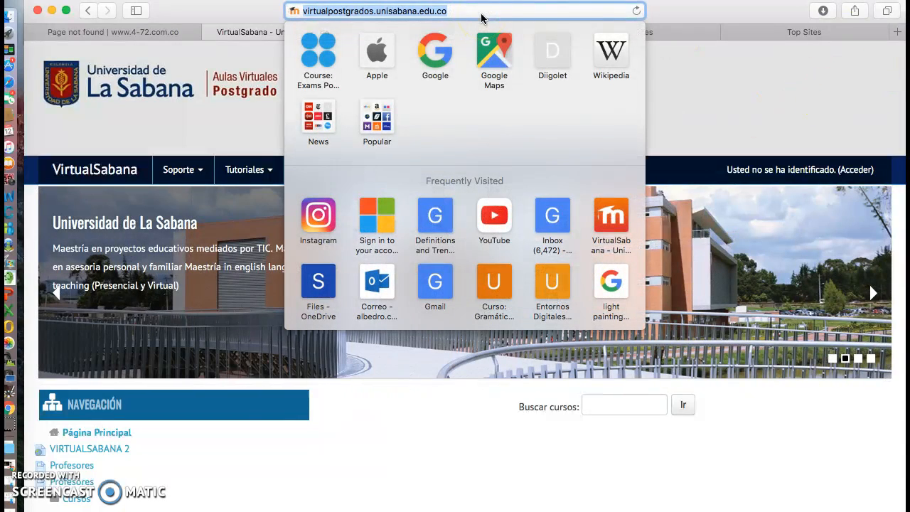
key("Return")
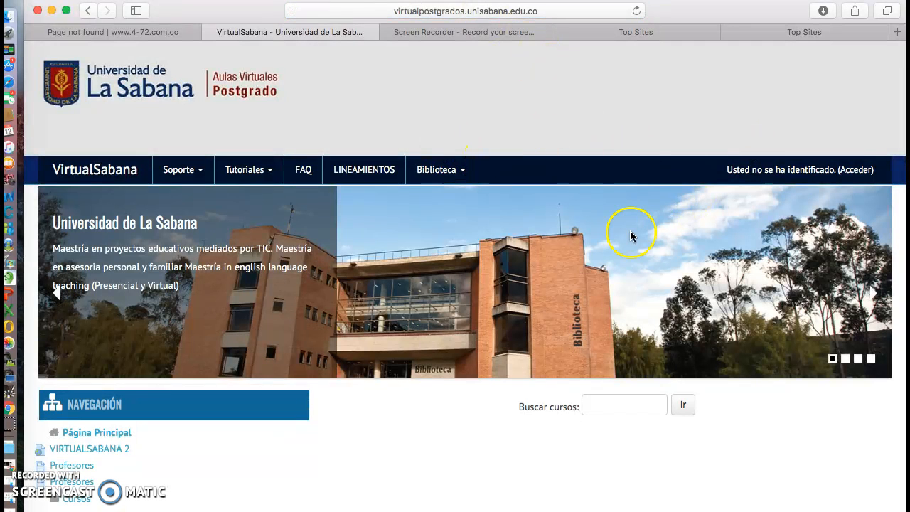
scroll(646, 171, "down", 5)
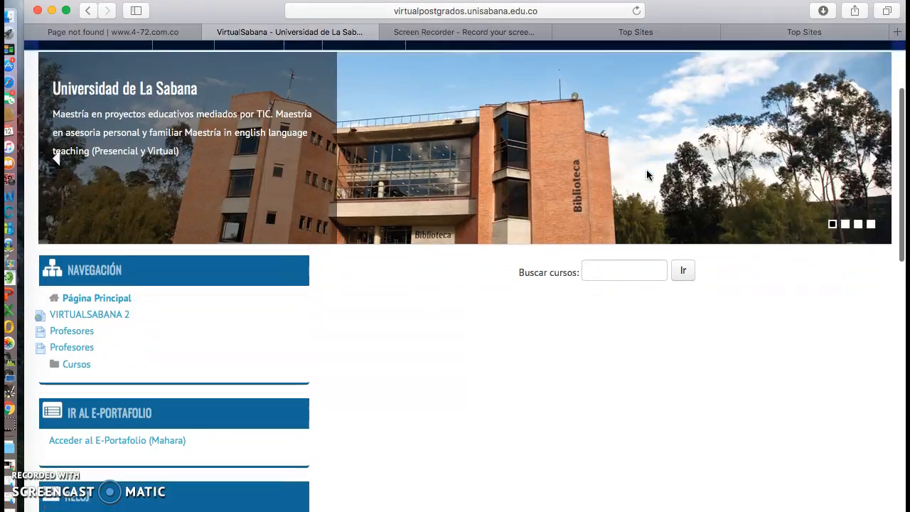
scroll(648, 174, "down", 4)
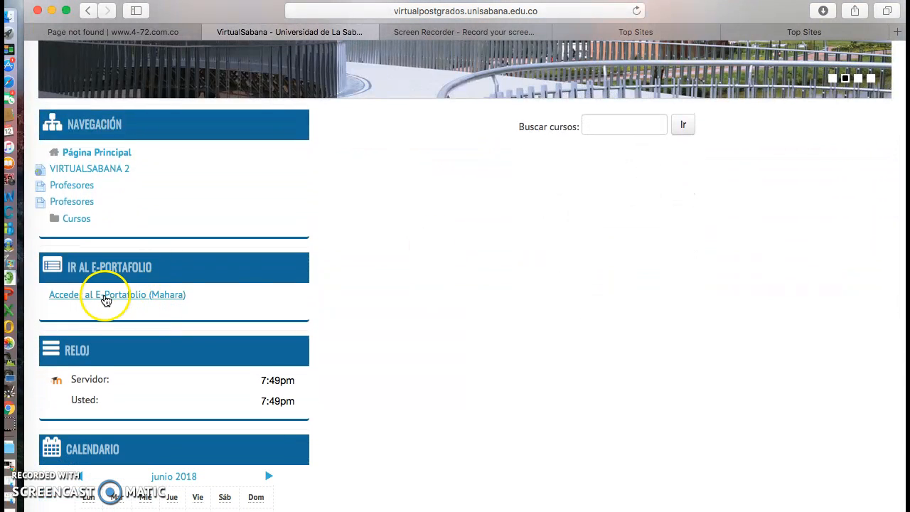
left_click(131, 302)
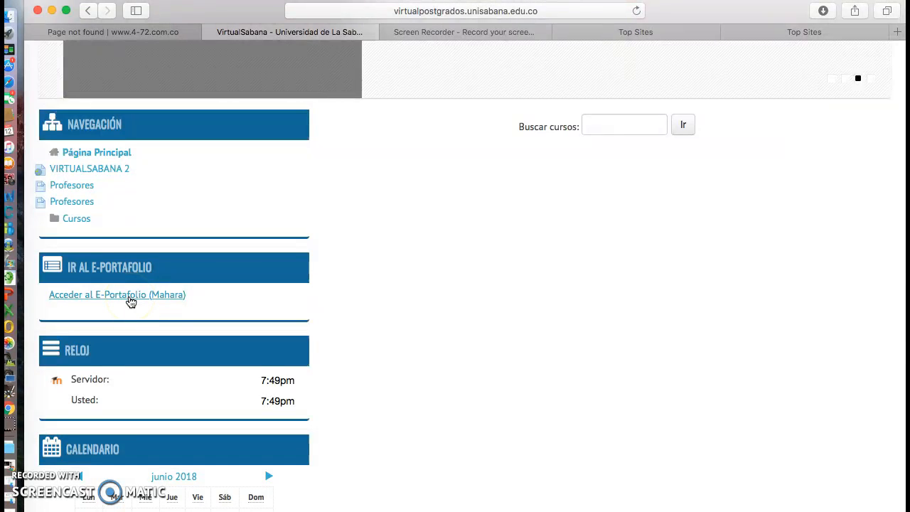
scroll(130, 301, "down", 1)
left_click(135, 278)
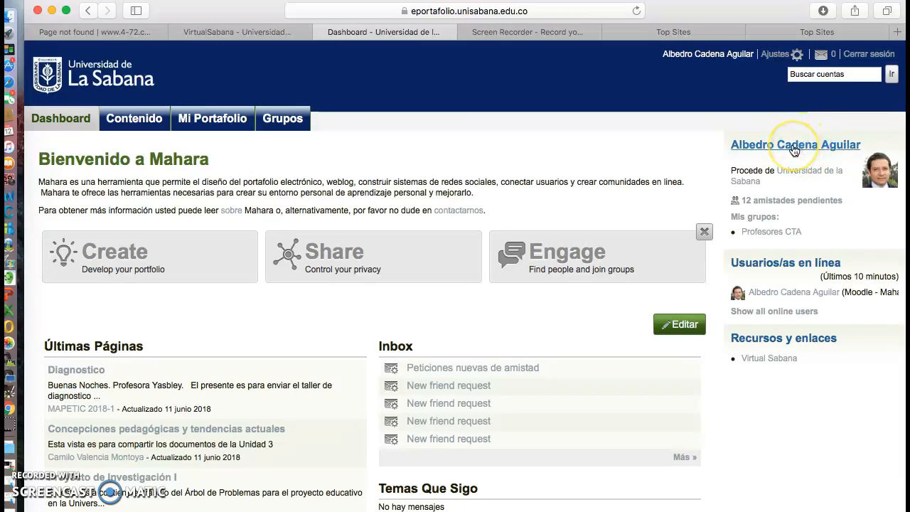
Open the account owner's profile page and review its portfolio sections down to the Creative Commons license block
left_click(794, 145)
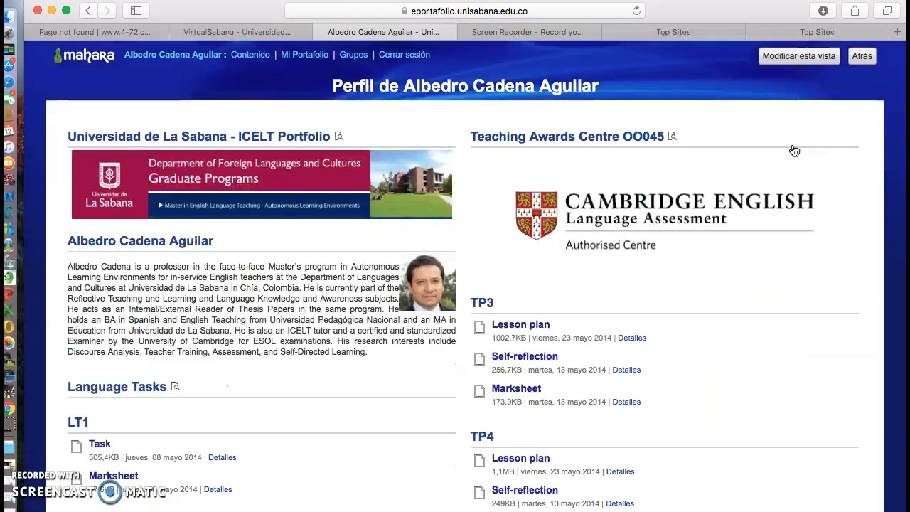
scroll(397, 264, "down", 12)
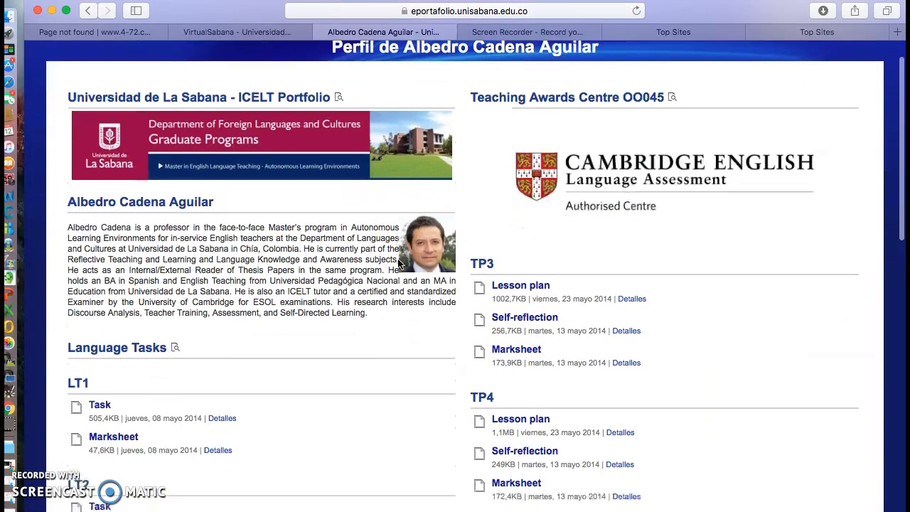
scroll(397, 264, "down", 10)
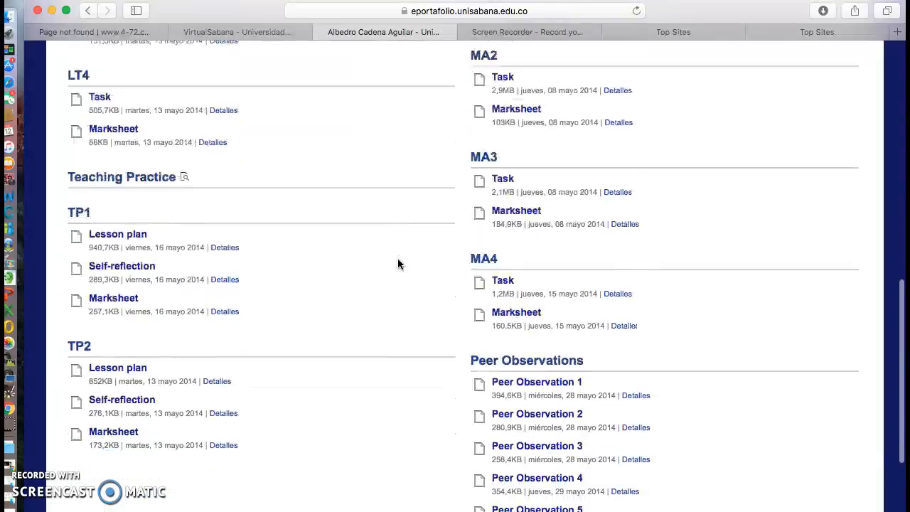
scroll(397, 264, "up", 4)
scroll(397, 265, "up", 15)
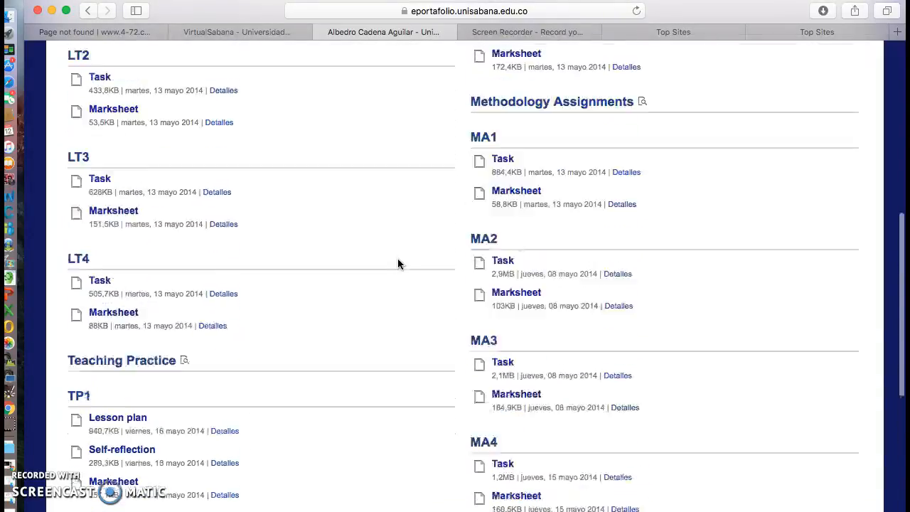
scroll(398, 264, "down", 10)
scroll(398, 264, "down", 11)
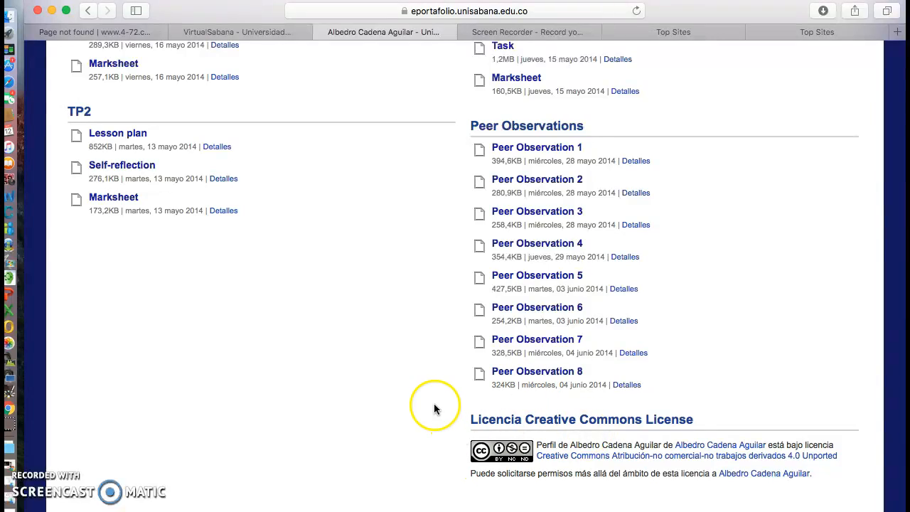
scroll(408, 339, "up", 15)
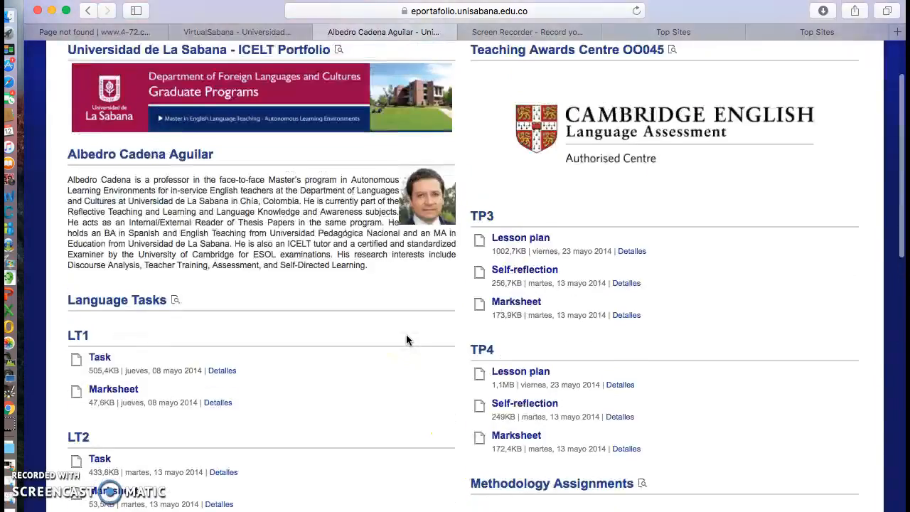
scroll(405, 340, "up", 2)
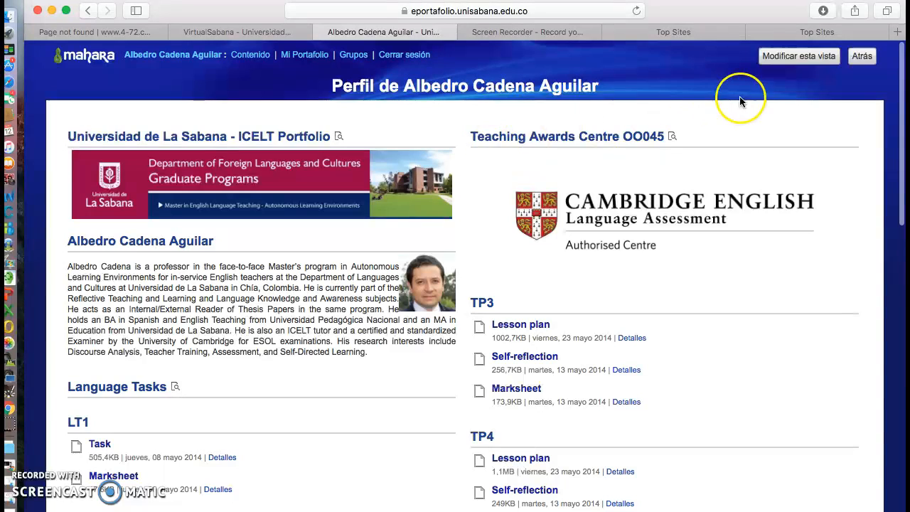
Put the profile page into content editing and expand the General group of blocks
left_click(799, 56)
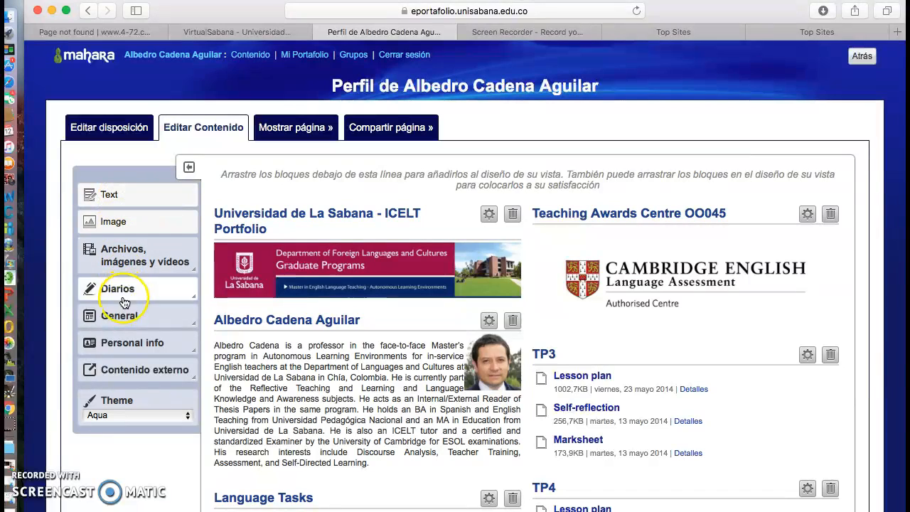
left_click(153, 317)
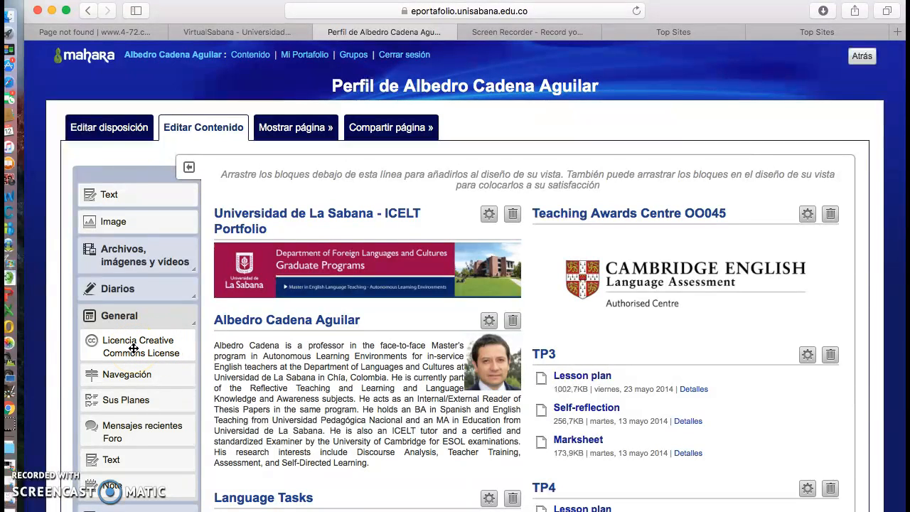
left_click(133, 348)
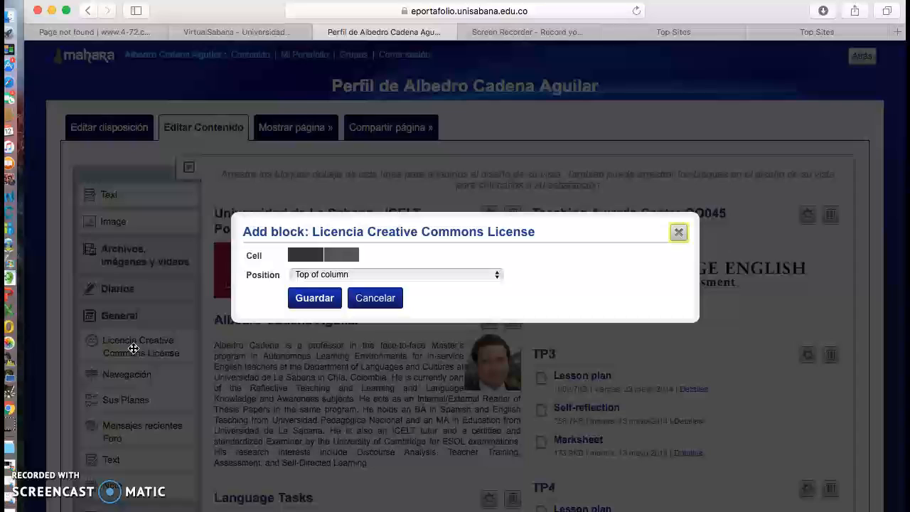
left_click(497, 278)
left_click(499, 277)
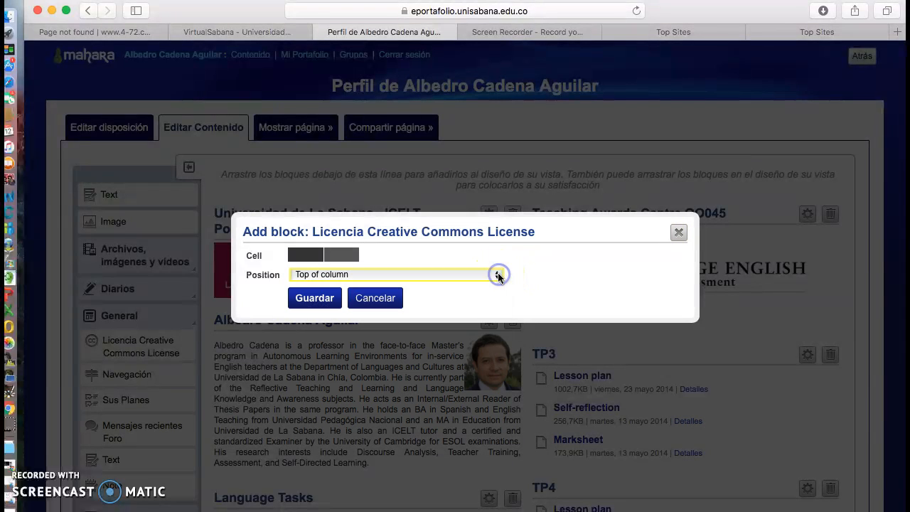
left_click(559, 261)
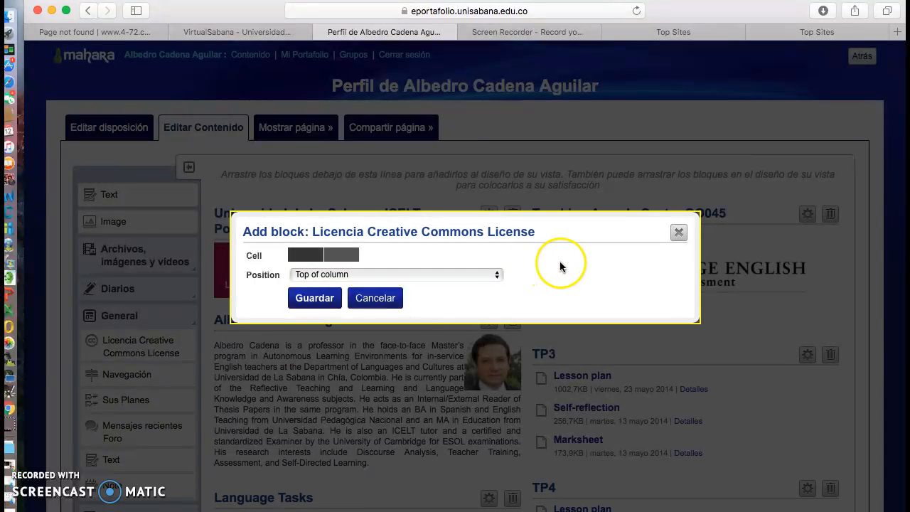
left_click(376, 300)
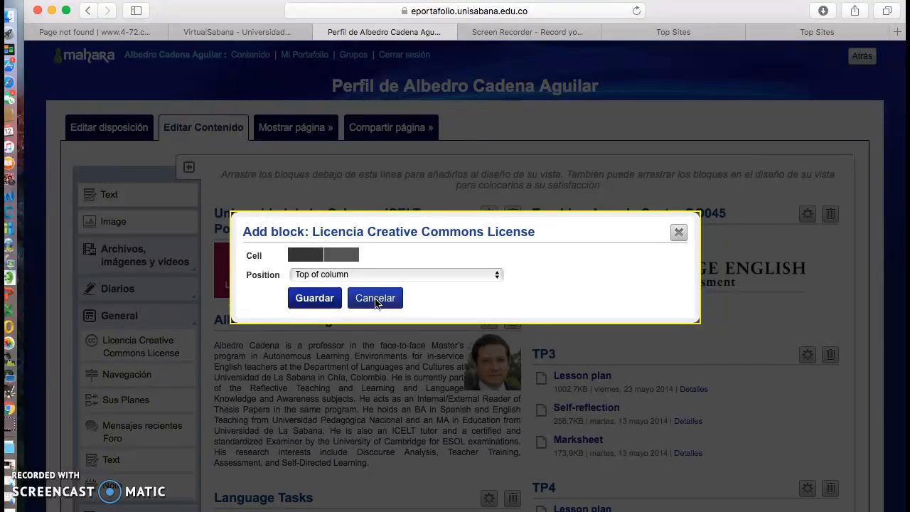
left_click(355, 301)
left_click(377, 300)
left_click(377, 300)
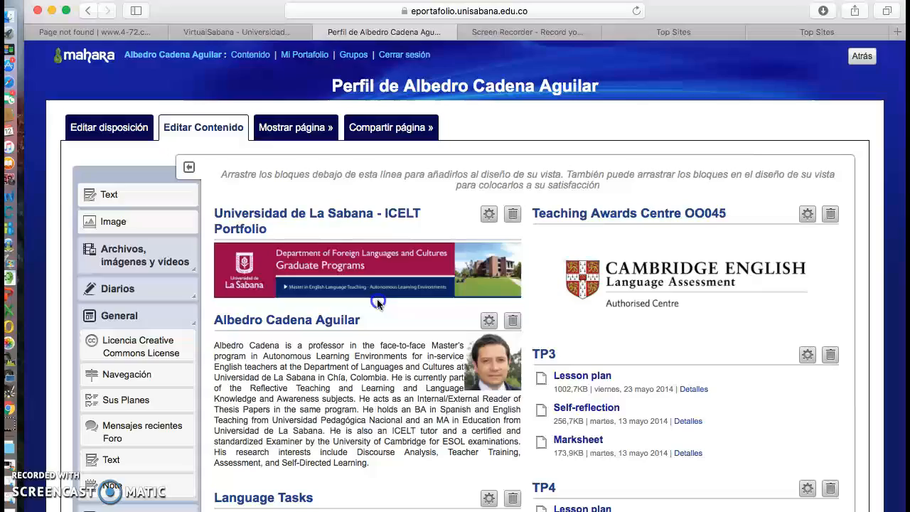
Delete the Licencia Creative Commons License block below Peer Observations and check the page for its removal
left_click(521, 364)
scroll(520, 364, "down", 10)
scroll(521, 362, "down", 10)
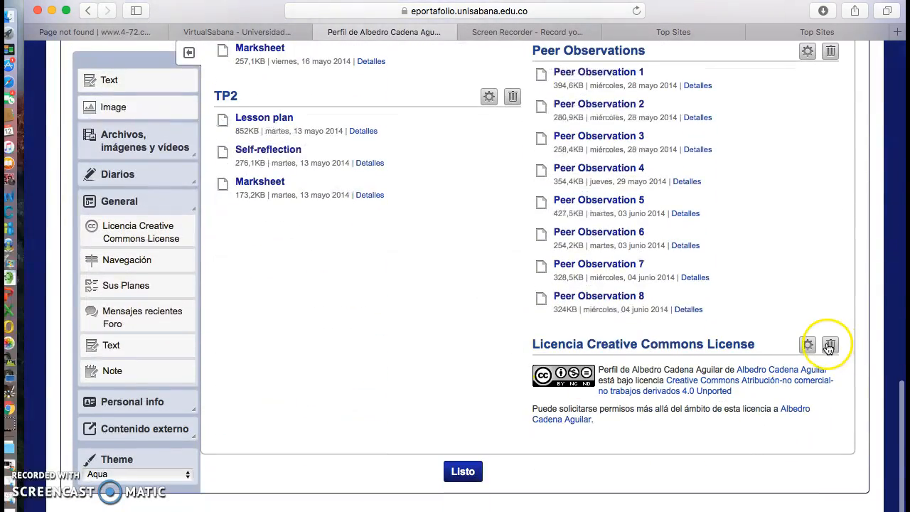
left_click(832, 345)
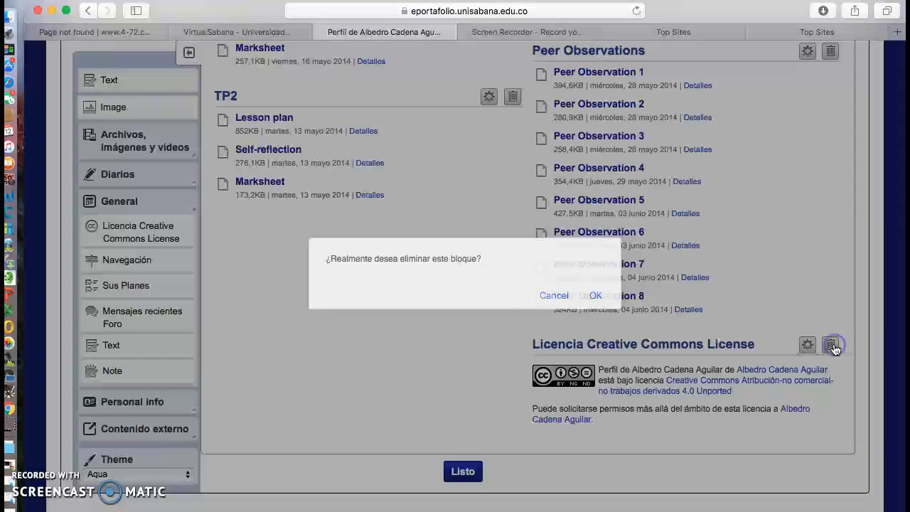
left_click(599, 297)
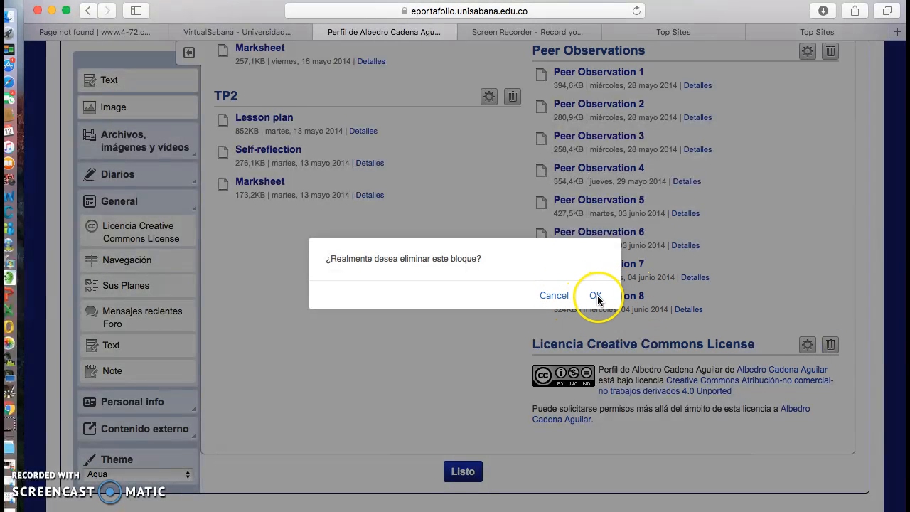
left_click(596, 295)
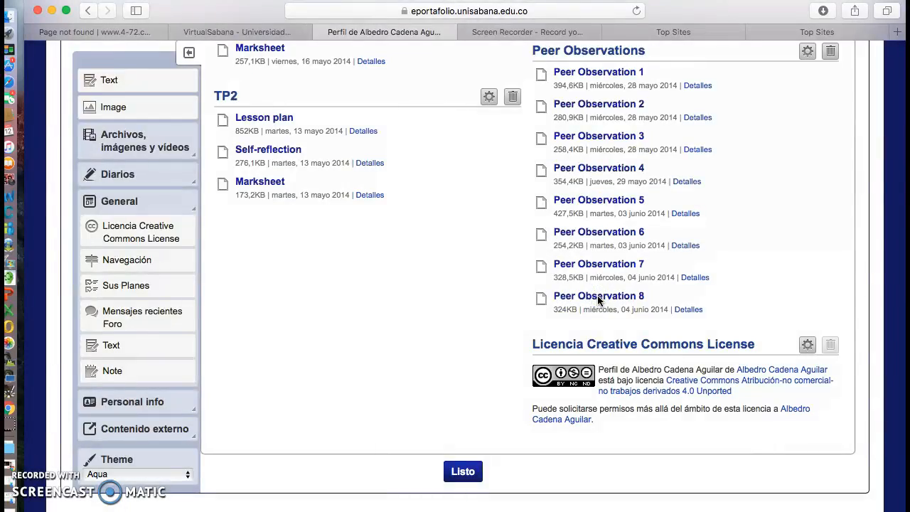
scroll(597, 297, "up", 3)
scroll(597, 297, "up", 6)
scroll(597, 300, "up", 15)
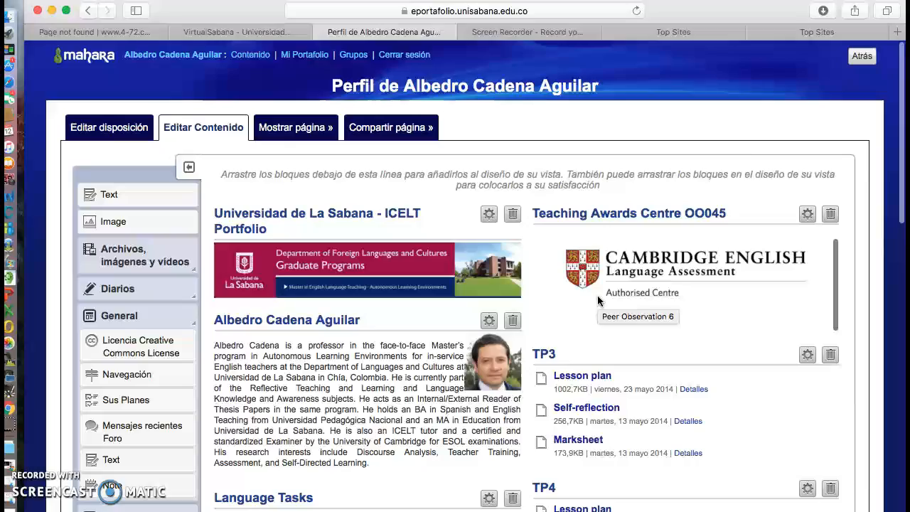
scroll(597, 299, "down", 20)
left_click(569, 483)
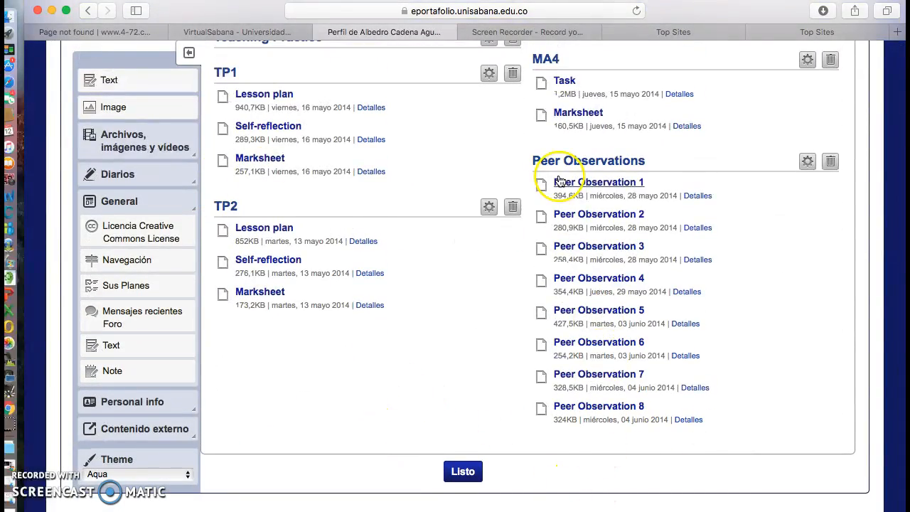
scroll(562, 178, "up", 2)
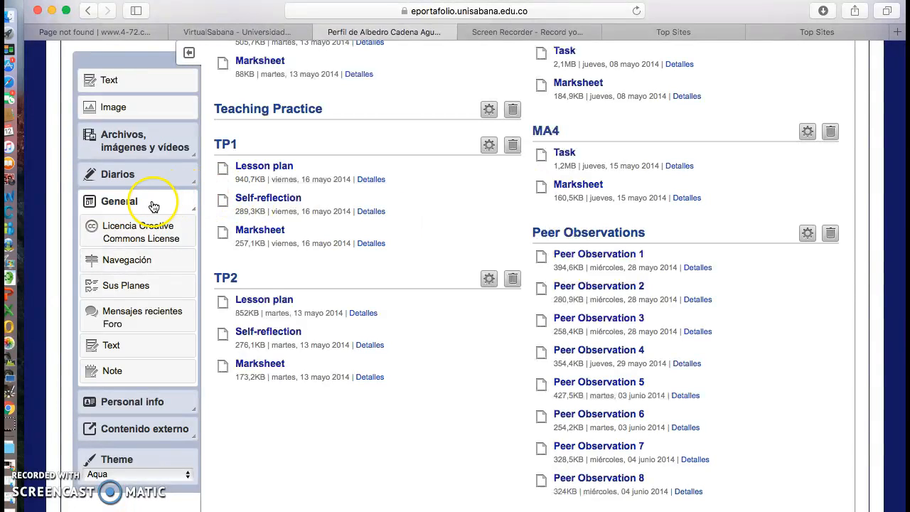
left_click(154, 205)
left_click(154, 206)
left_click_drag(147, 237, 147, 237)
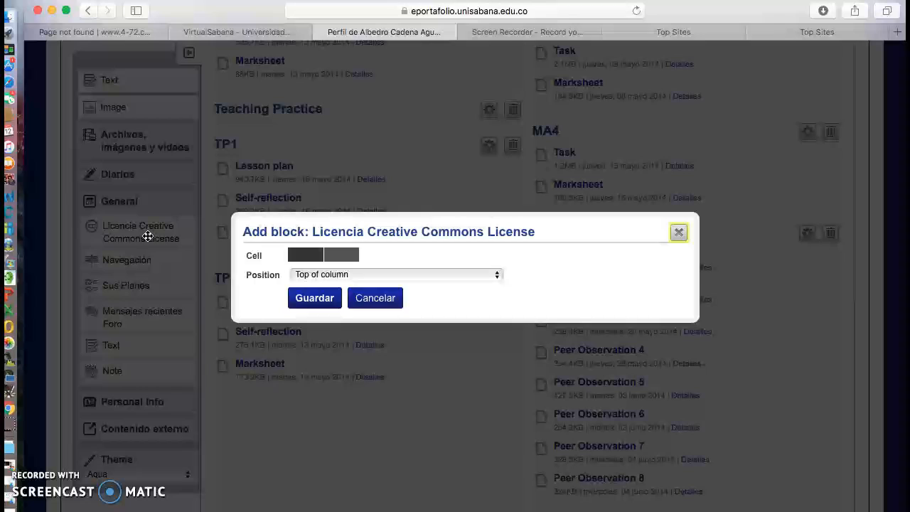
left_click(498, 278)
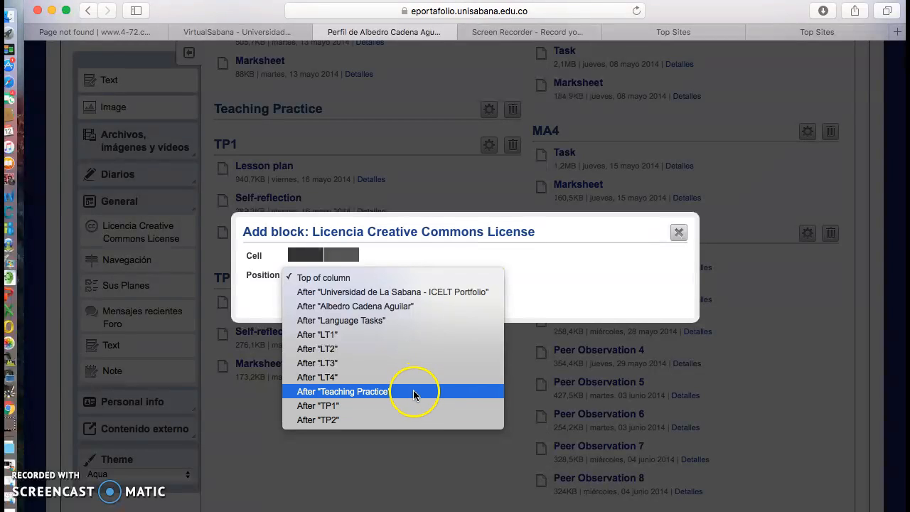
left_click(549, 232)
left_click(575, 217)
left_click(678, 233)
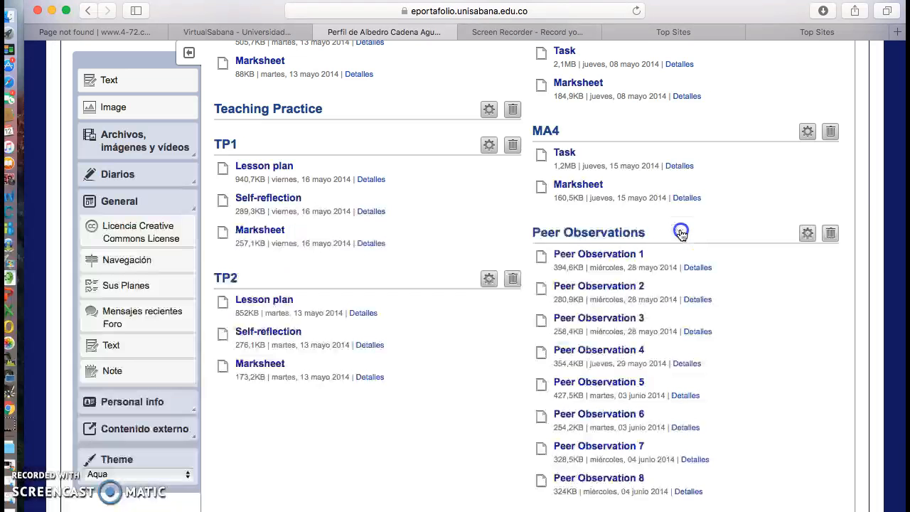
left_click(355, 386)
scroll(412, 395, "up", 5)
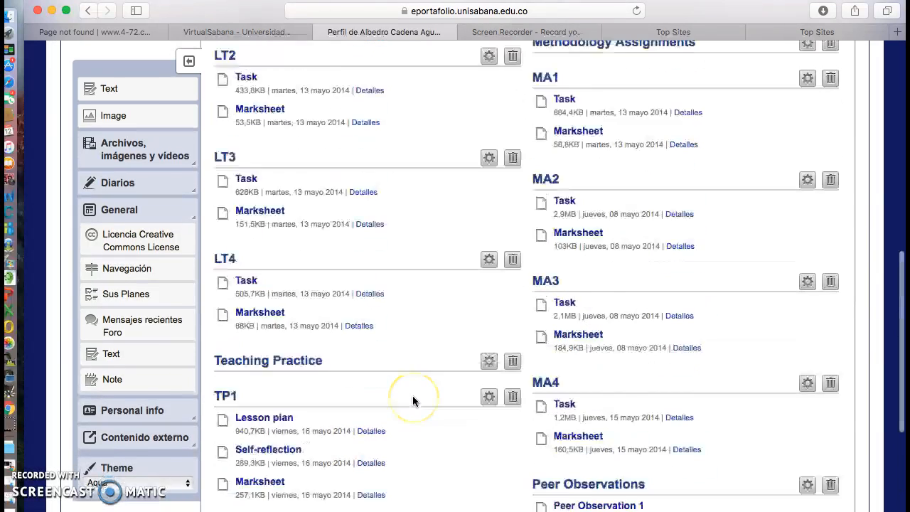
scroll(412, 395, "down", 2)
scroll(412, 395, "down", 5)
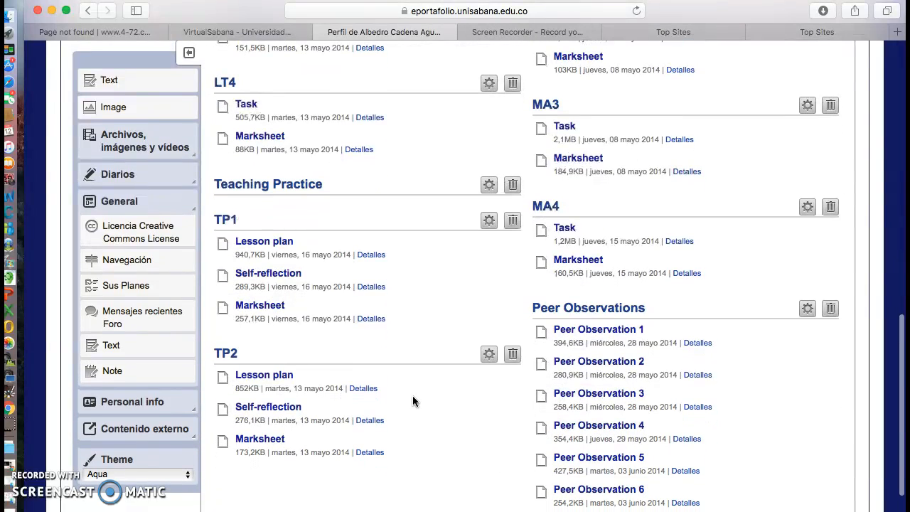
left_click(169, 254)
left_click(165, 229)
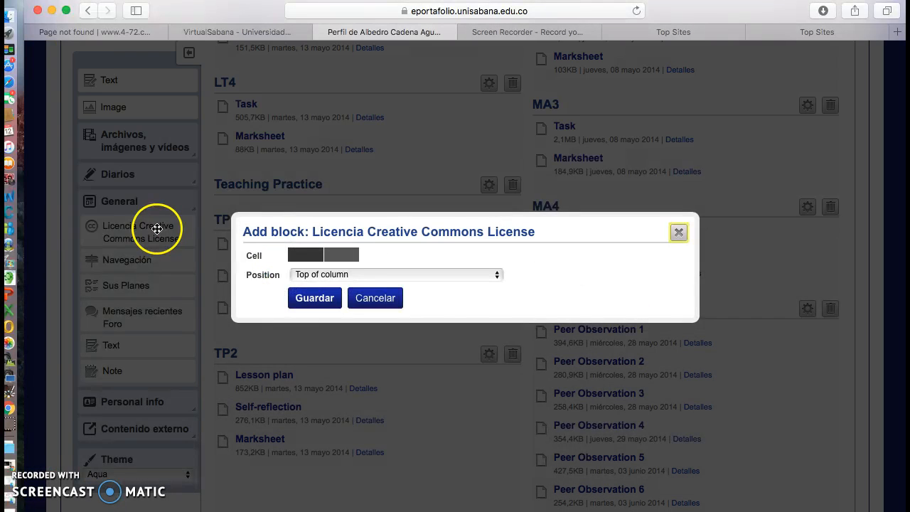
left_click(494, 276)
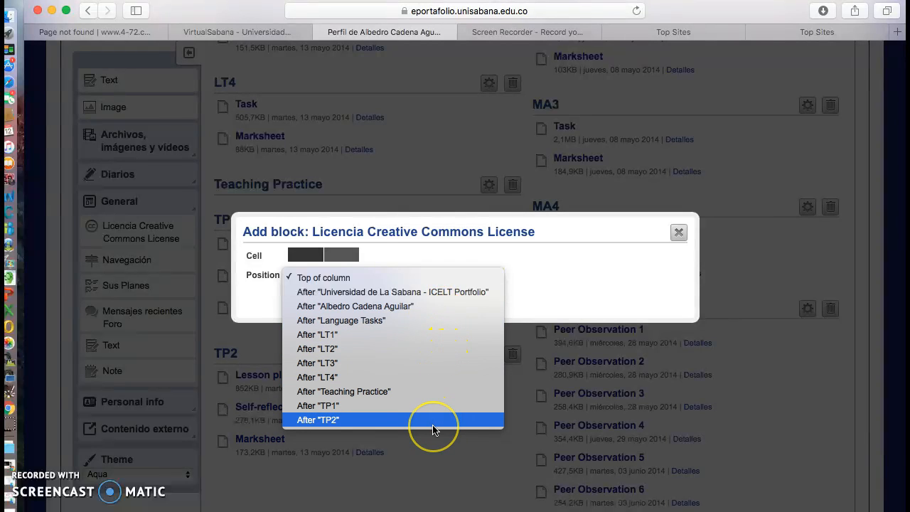
left_click(773, 243)
left_click(773, 244)
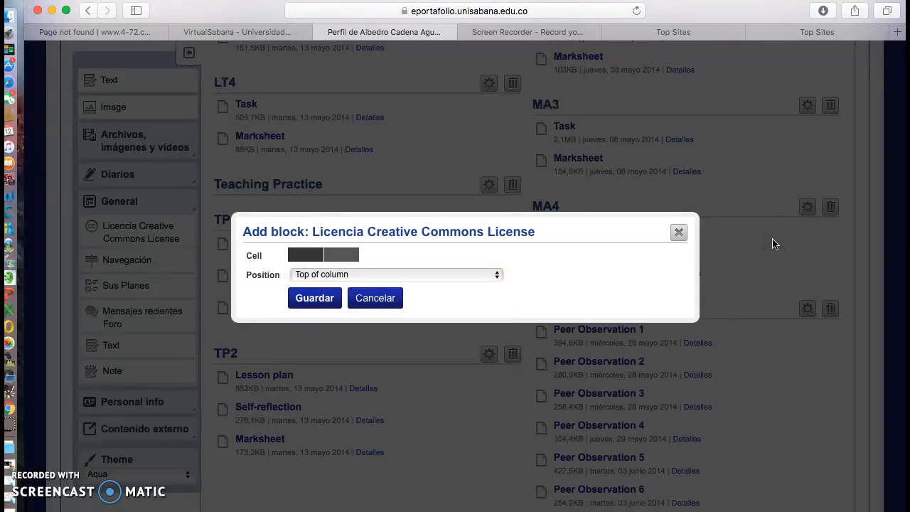
left_click(679, 233)
Add a Licencia Creative Commons License block to the second column, positioned after "Peer Observations"
scroll(678, 240, "up", 10)
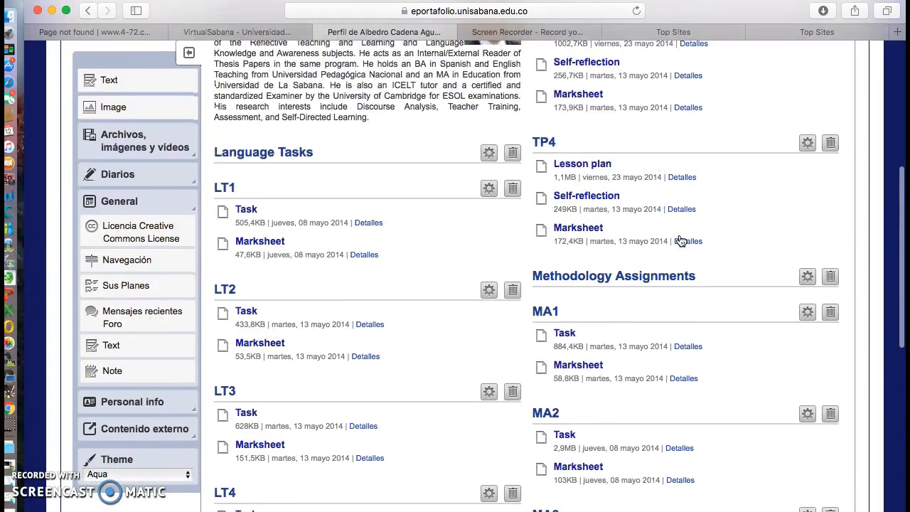
scroll(681, 242, "up", 5)
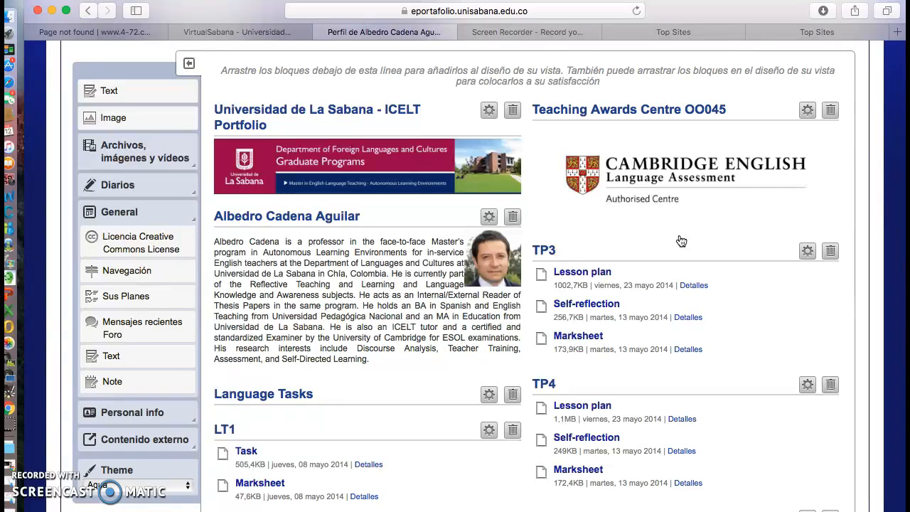
left_click(159, 249)
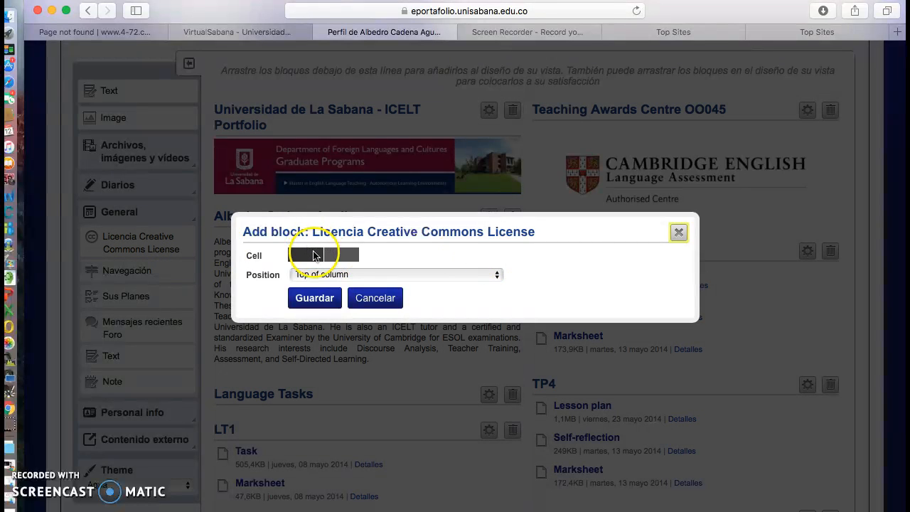
left_click(347, 257)
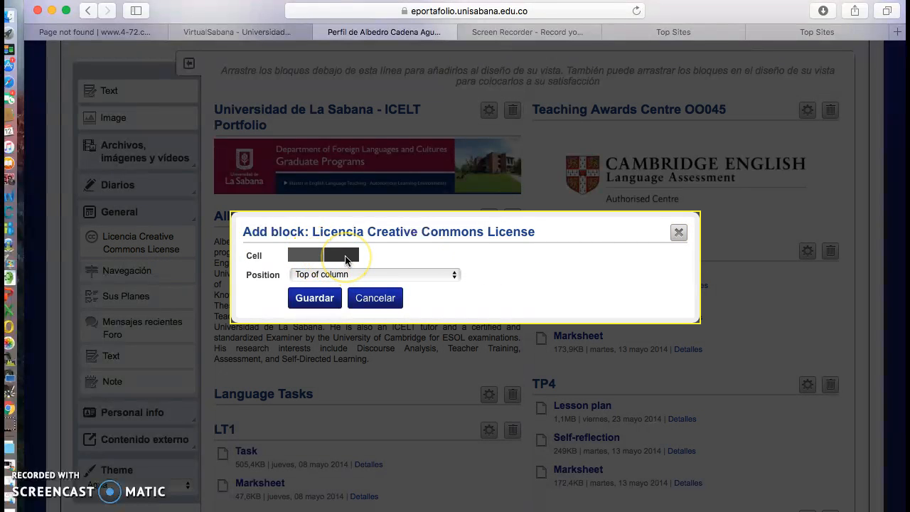
left_click(455, 276)
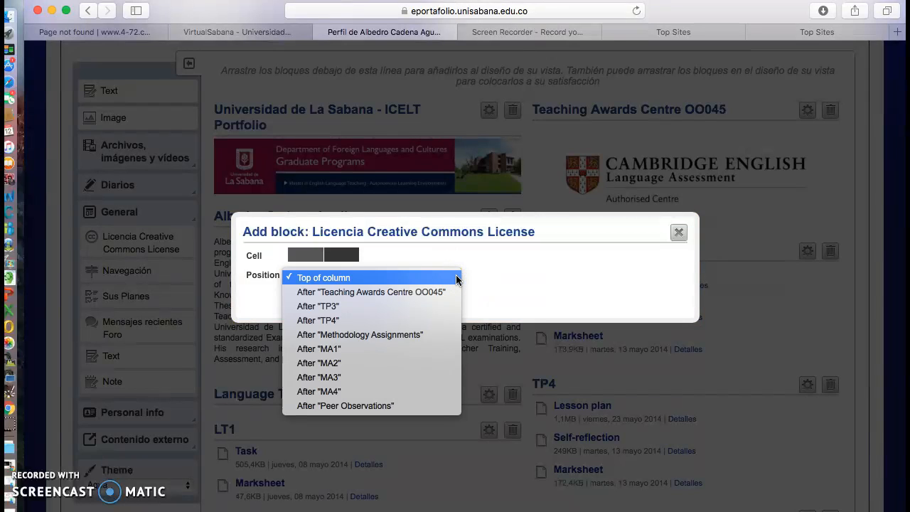
left_click(410, 405)
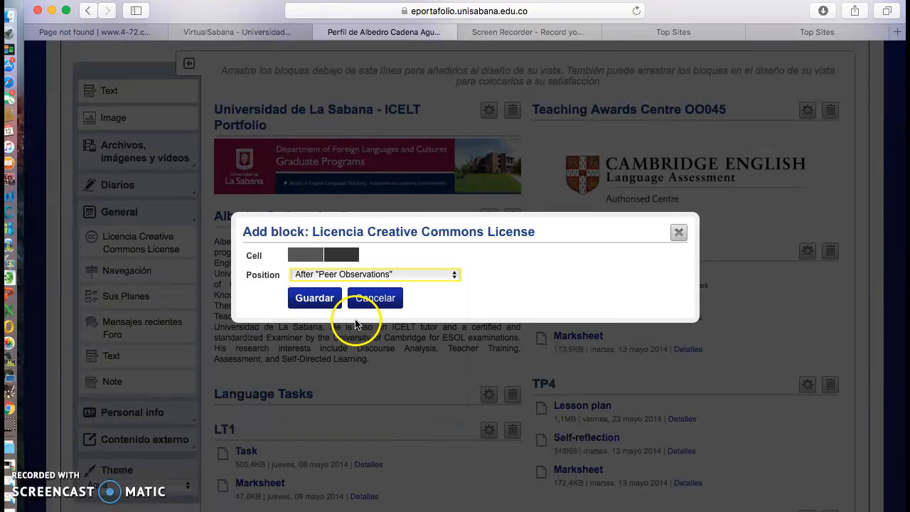
left_click(326, 300)
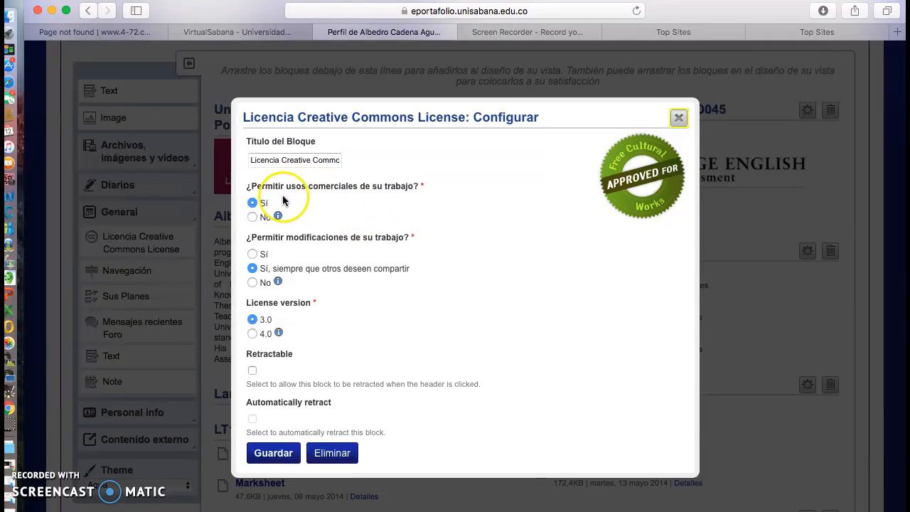
Configure the license block to disallow commercial use and modifications, use license version 4.0 and be retractable, and save it
left_click(252, 216)
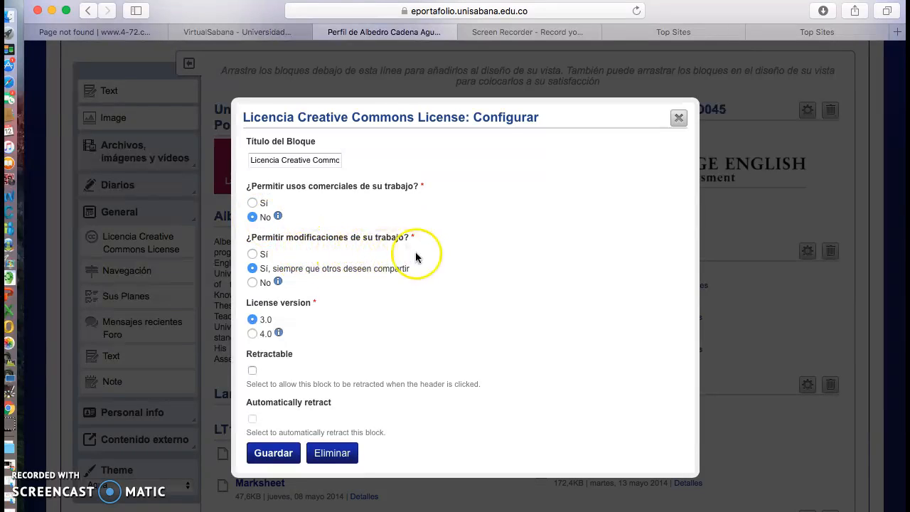
left_click(252, 286)
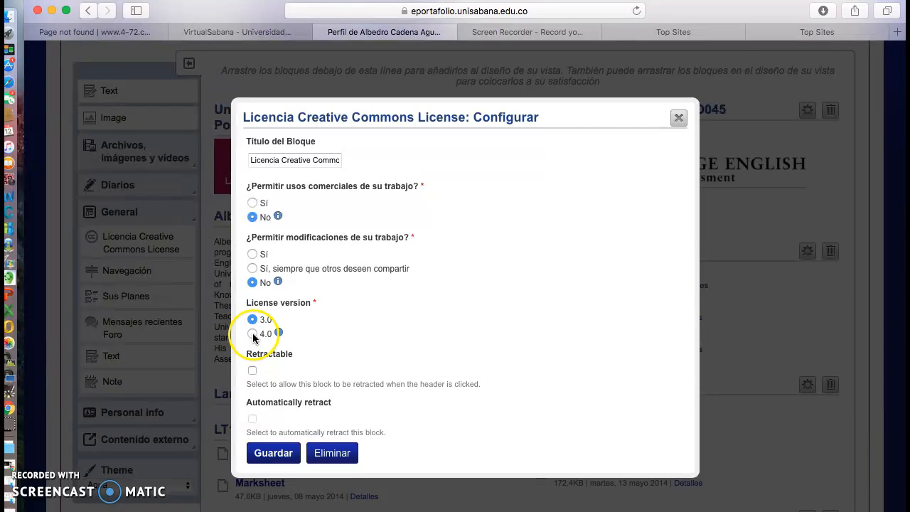
scroll(346, 341, "down", 2)
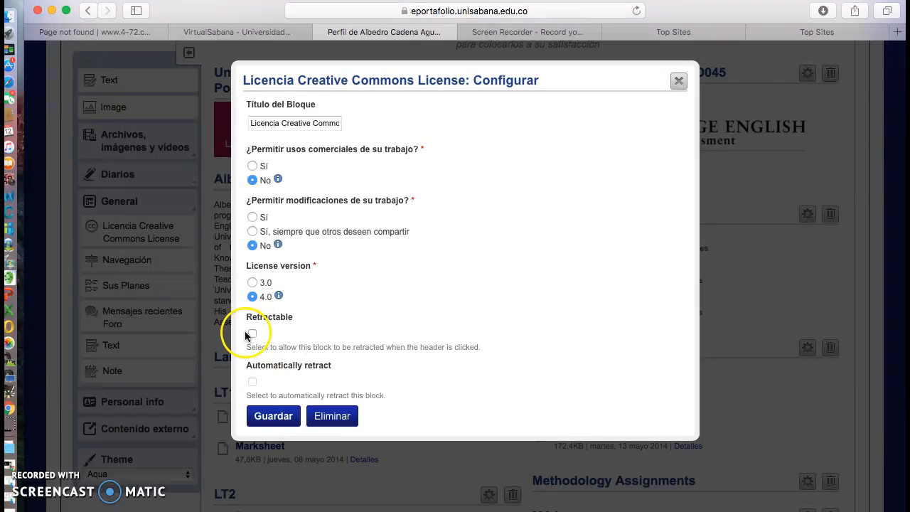
scroll(370, 342, "down", 1)
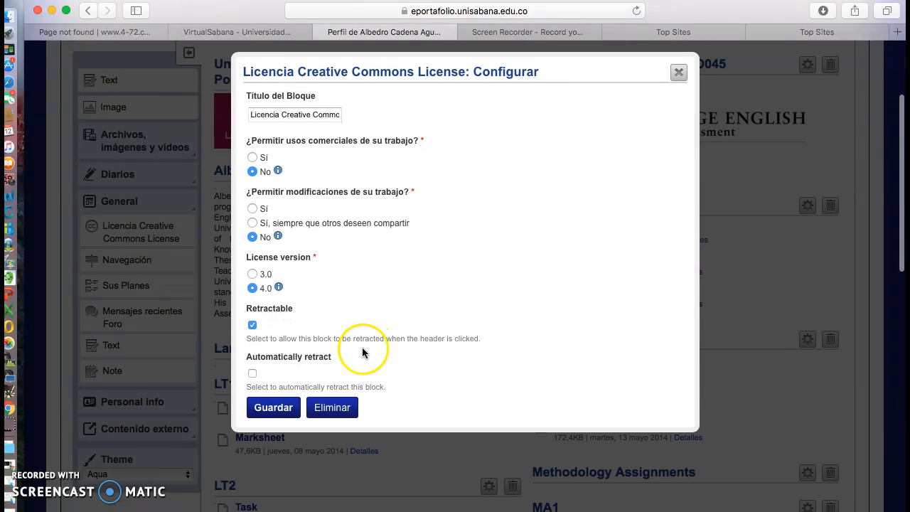
left_click(277, 407)
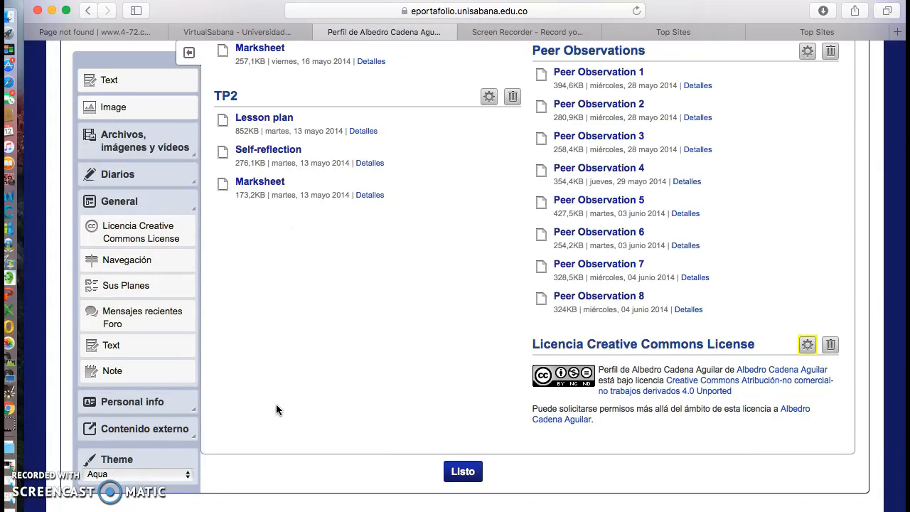
Check the new license block below Peer Observations and expand the Contenido externo group of blocks
left_click(633, 408)
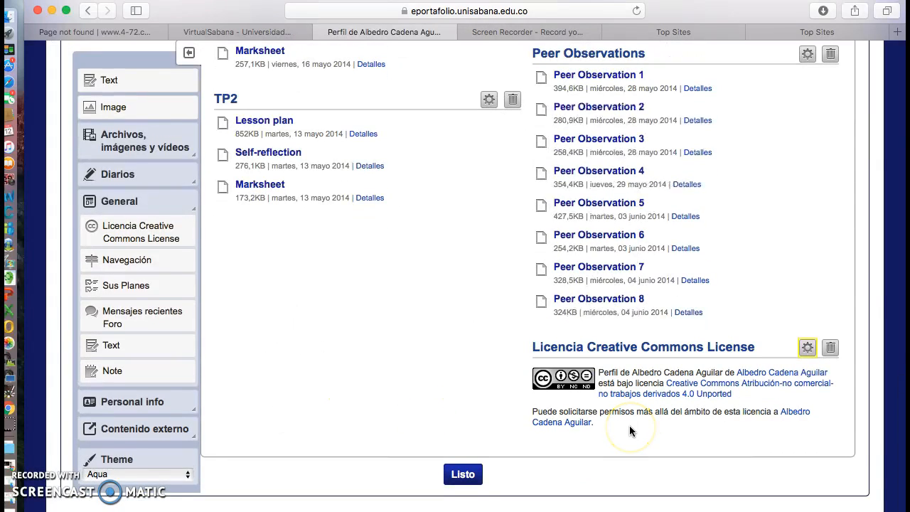
scroll(629, 425, "up", 10)
scroll(629, 425, "up", 5)
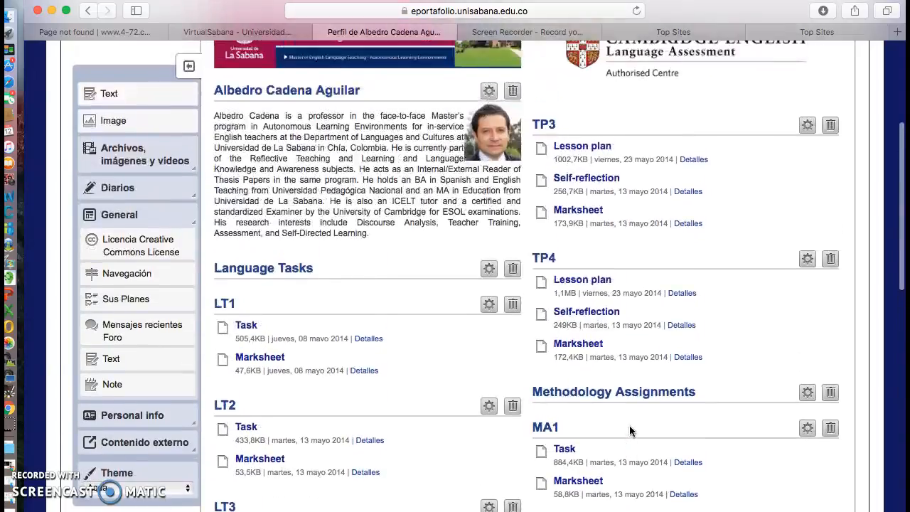
scroll(629, 425, "down", 5)
scroll(629, 430, "down", 1)
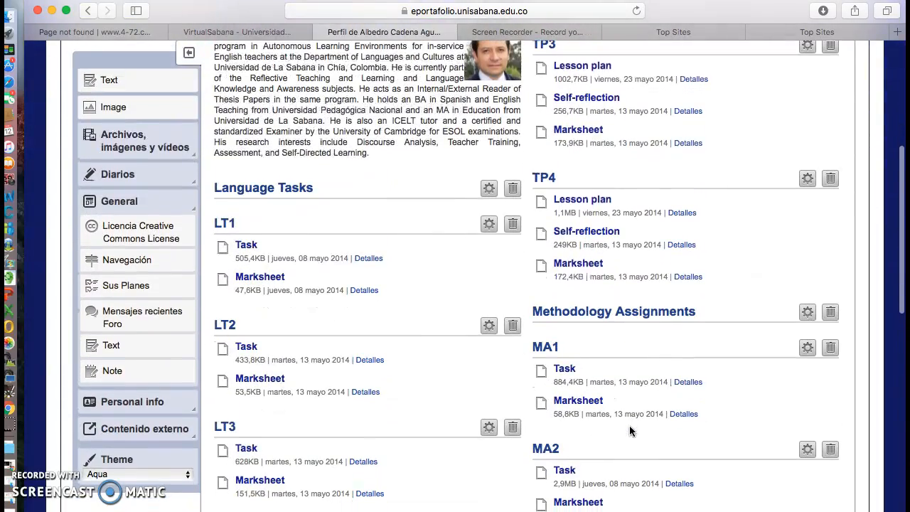
left_click(153, 441)
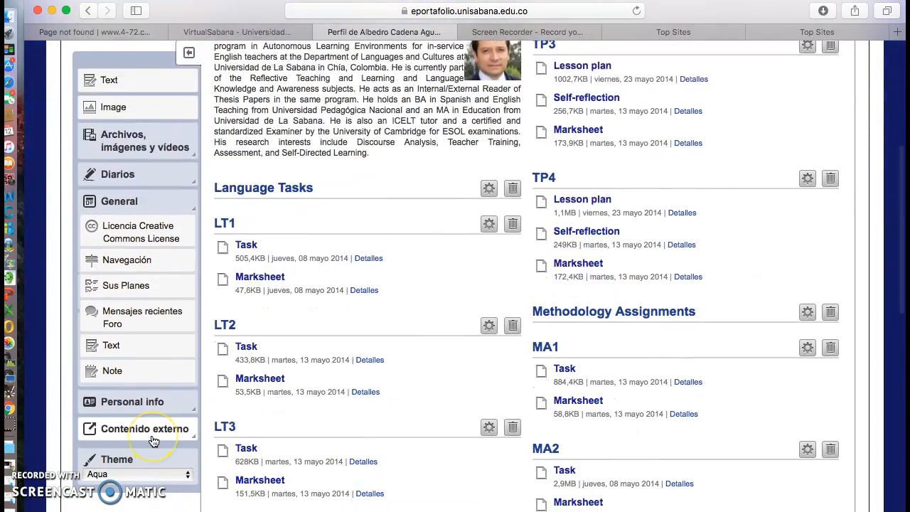